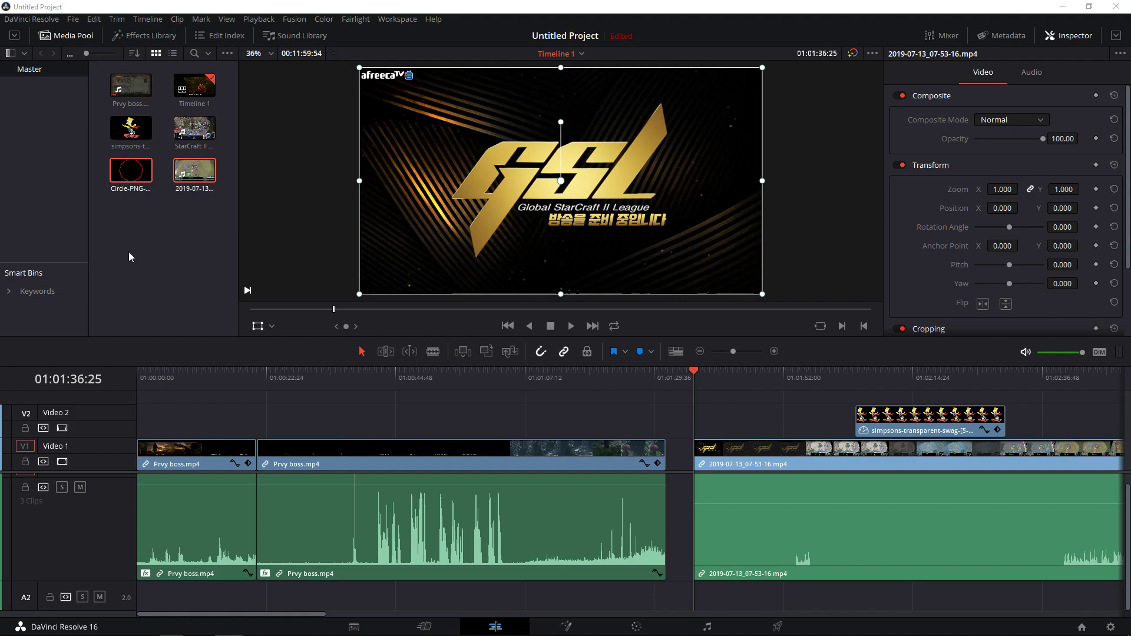
Hide the viewer transform overlay, slide the Simpsons PNG left on V2, and set the playhead to 01:02:30:34
click(259, 326)
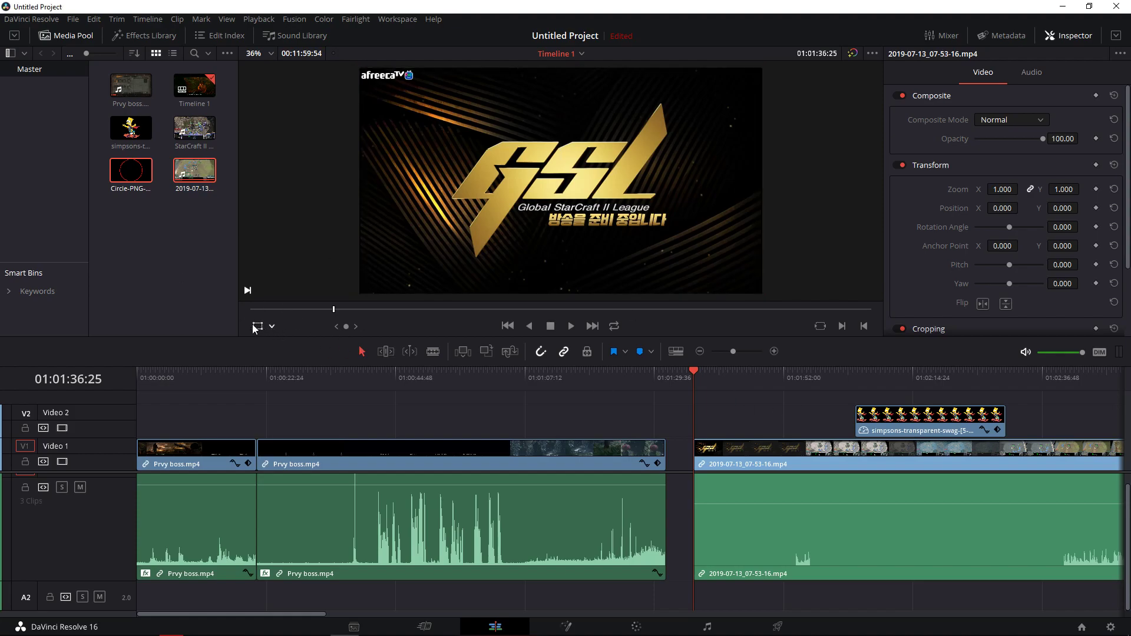
drag(929, 417, 535, 417)
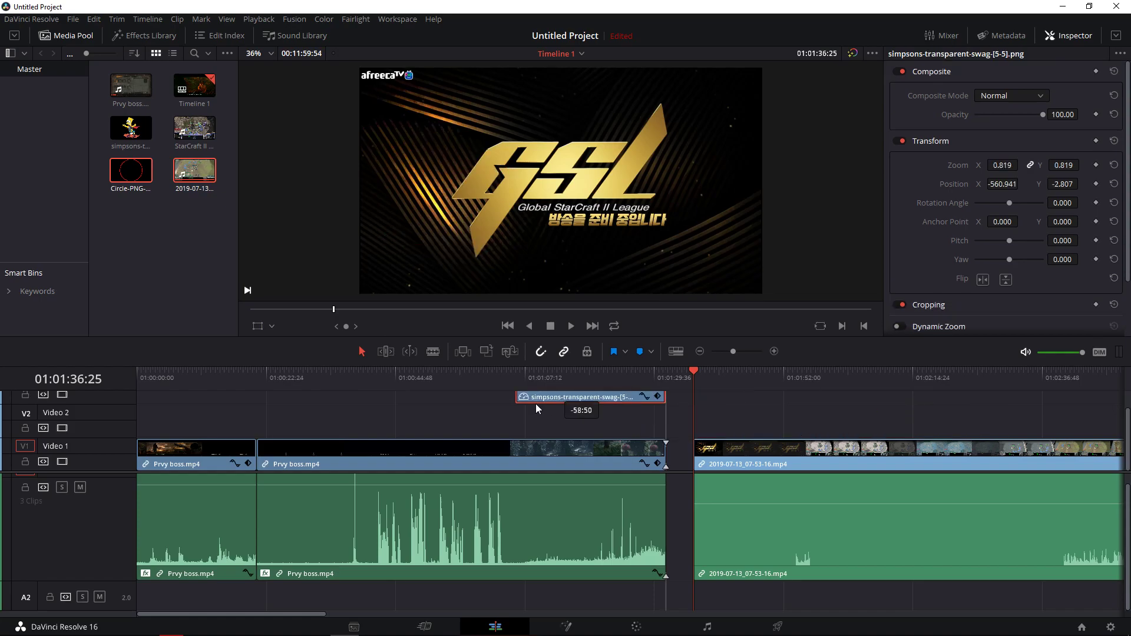
click(777, 387)
click(888, 386)
click(1046, 399)
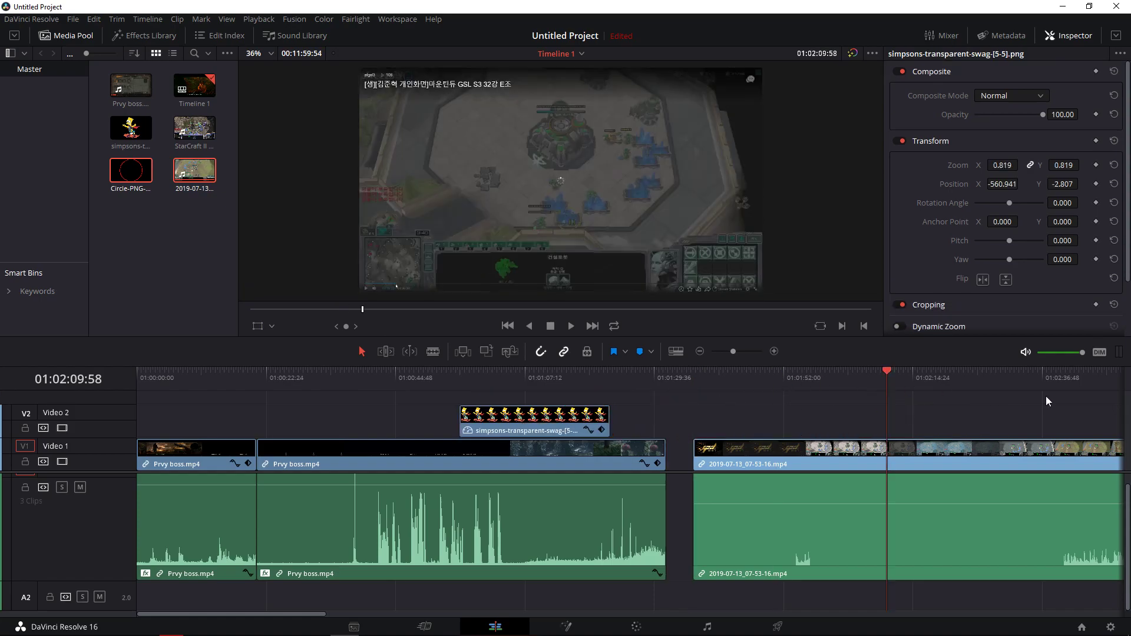
click(1005, 382)
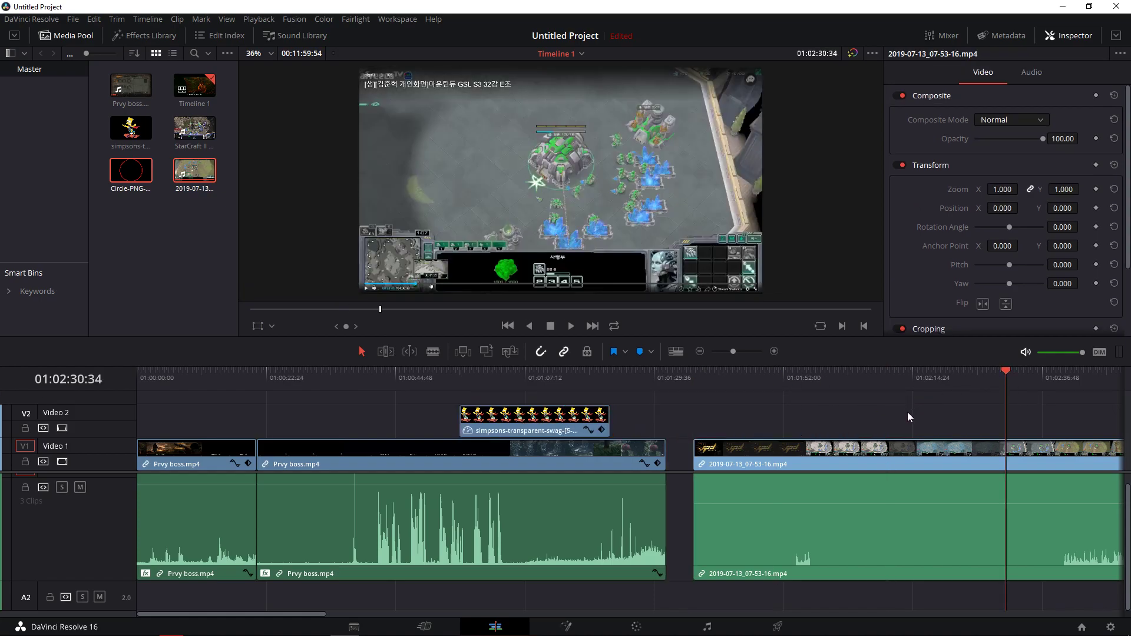
scroll(907, 411, down, 2)
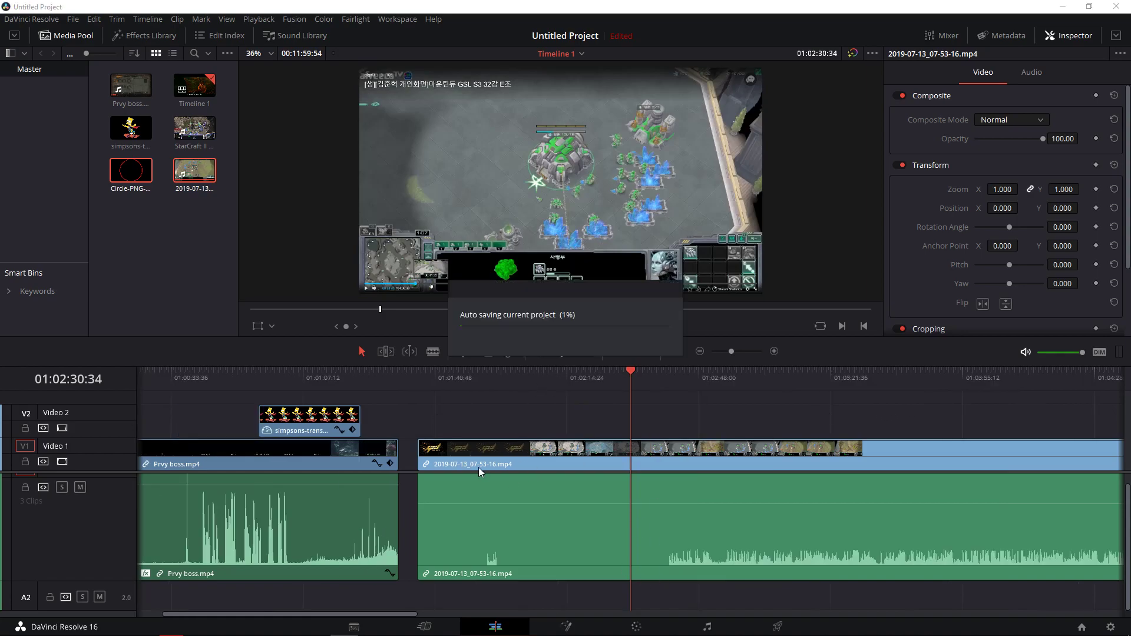
Drag the 2019-07-13 clip later, turn off Linked Selection, and drag its video alone left
click(497, 494)
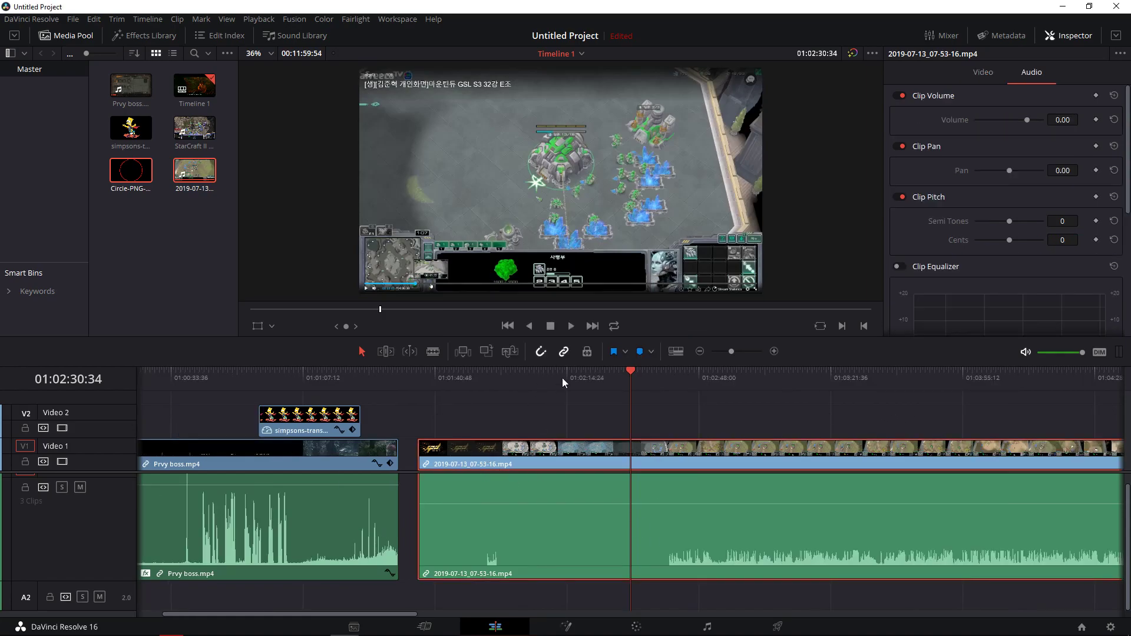
click(506, 464)
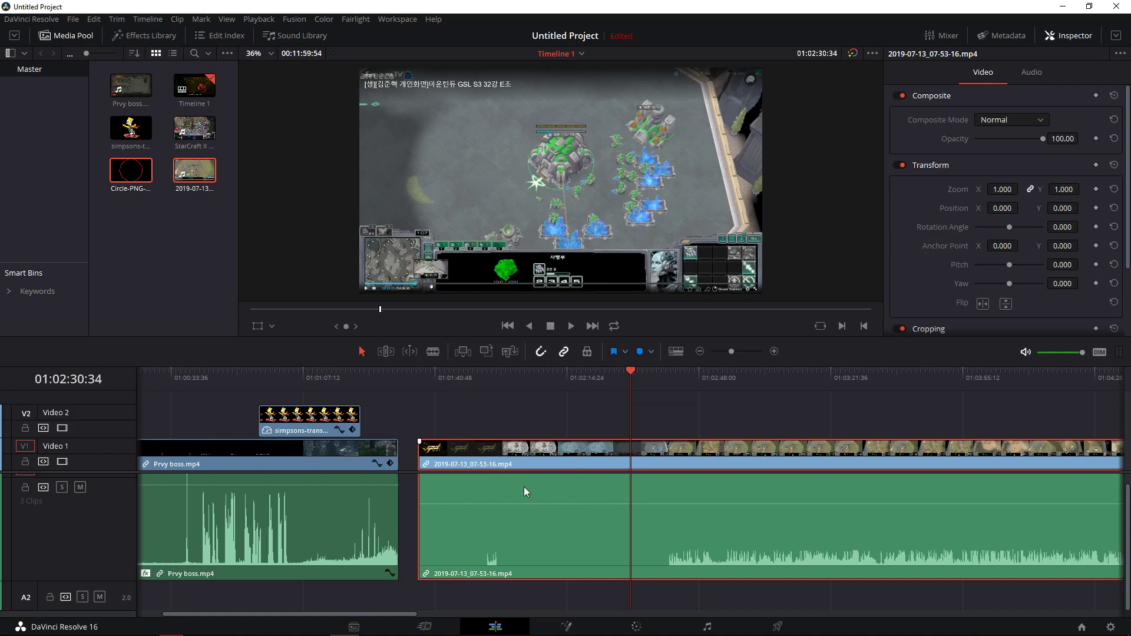
drag(528, 467, 587, 467)
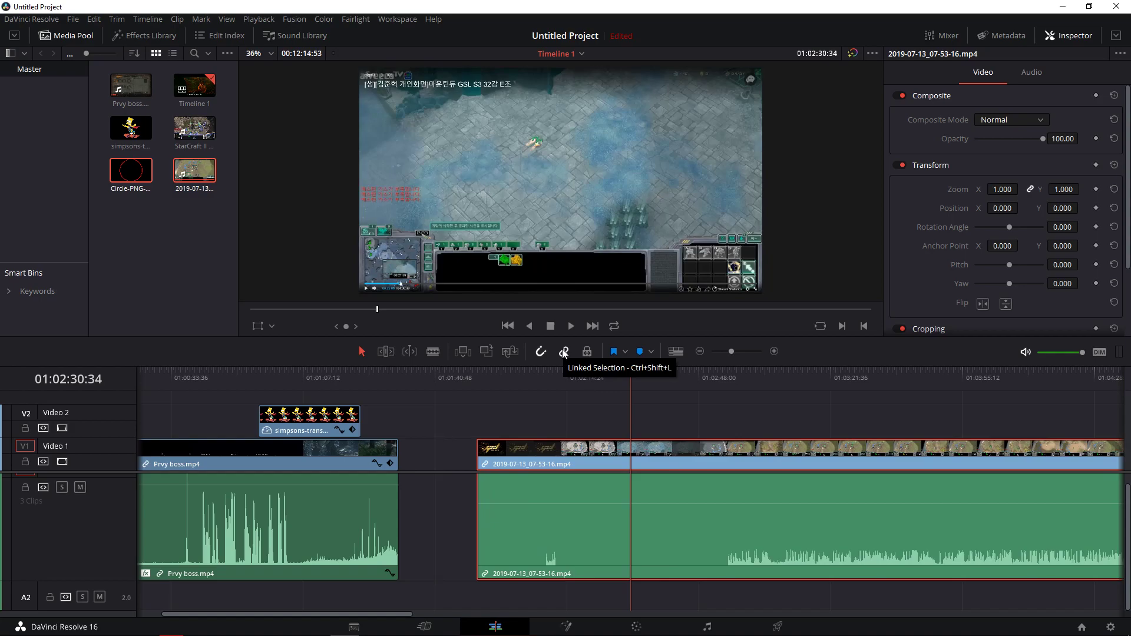
click(564, 351)
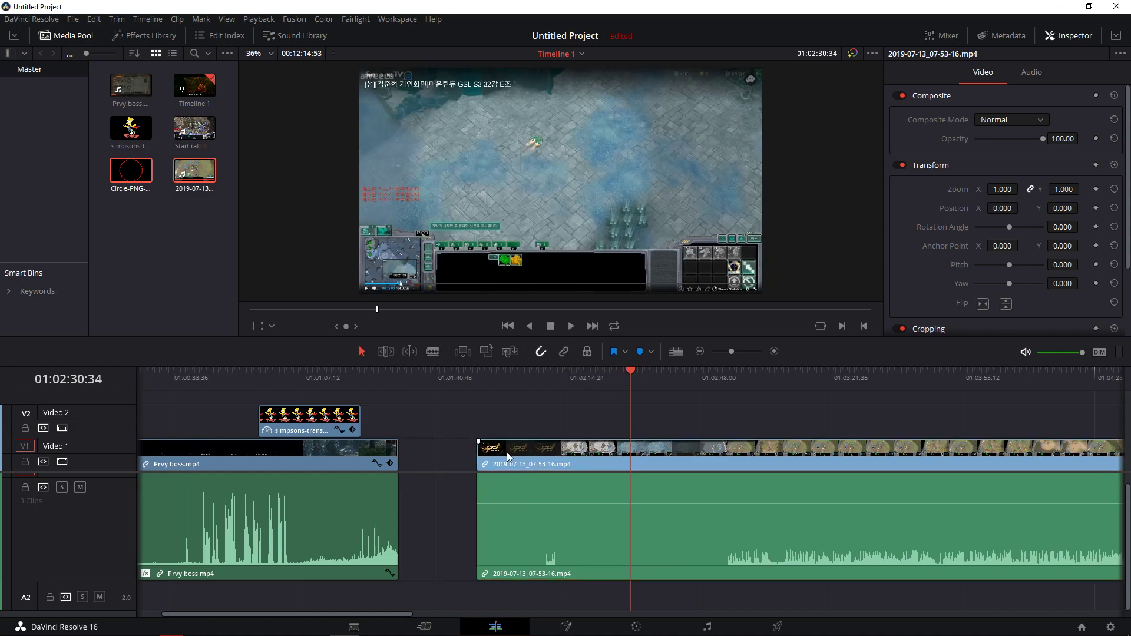
mouse_move(576, 451)
mouse_down()
mouse_move(634, 451)
mouse_move(506, 457)
mouse_up()
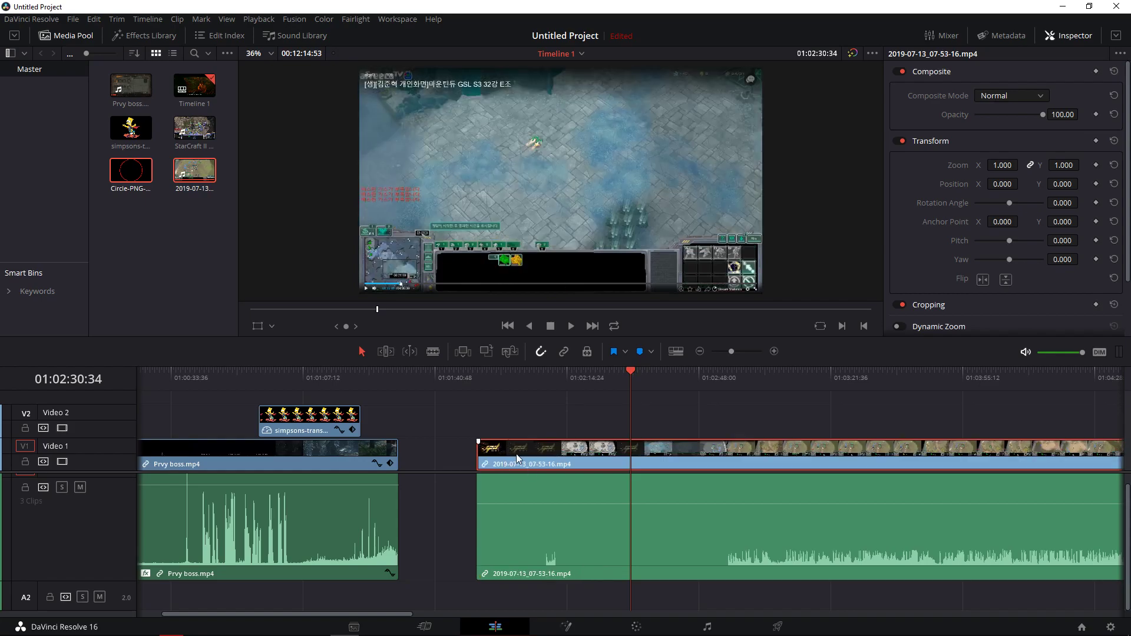
Delete the 2019-07-13 video and undo, then delete its A1 audio alone and undo
key(Delete)
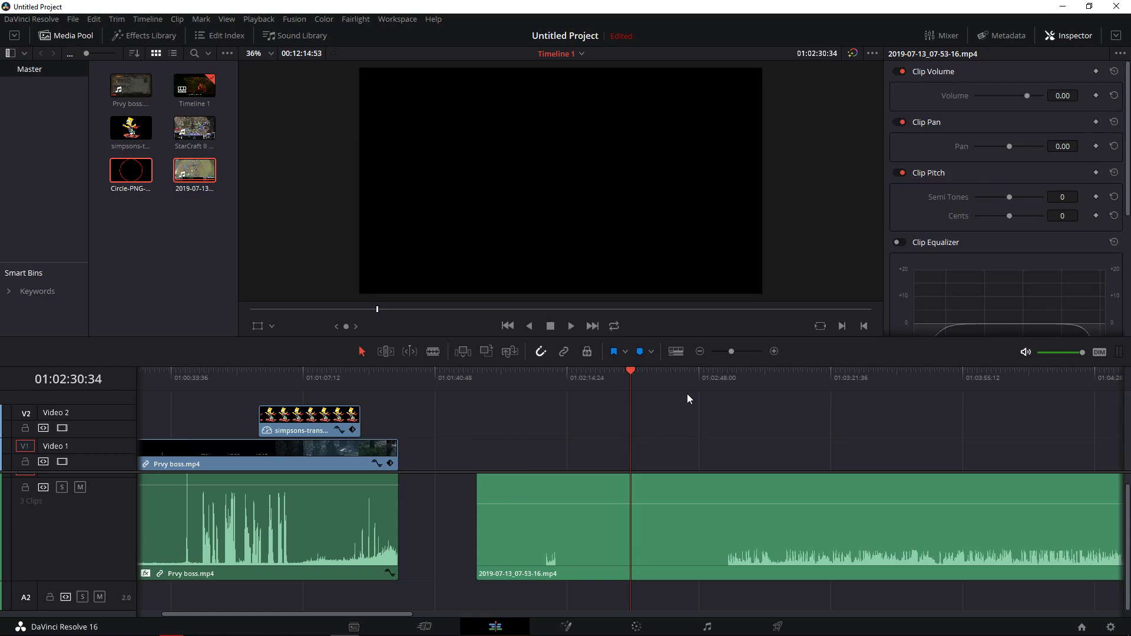
key(ctrl+z)
key(ctrl+z)
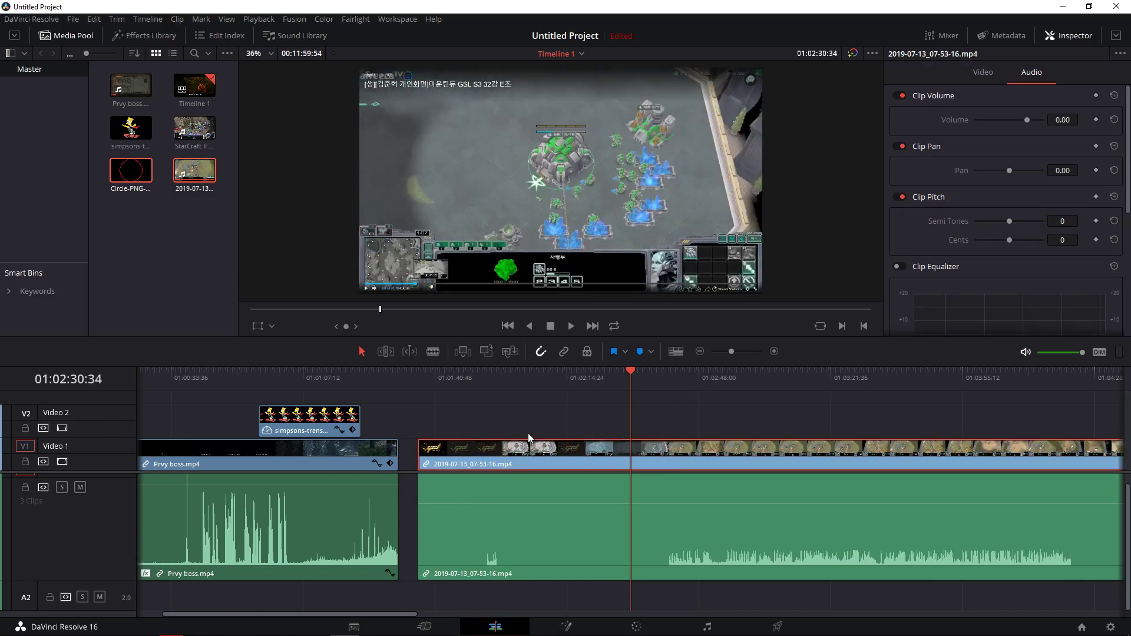
click(512, 493)
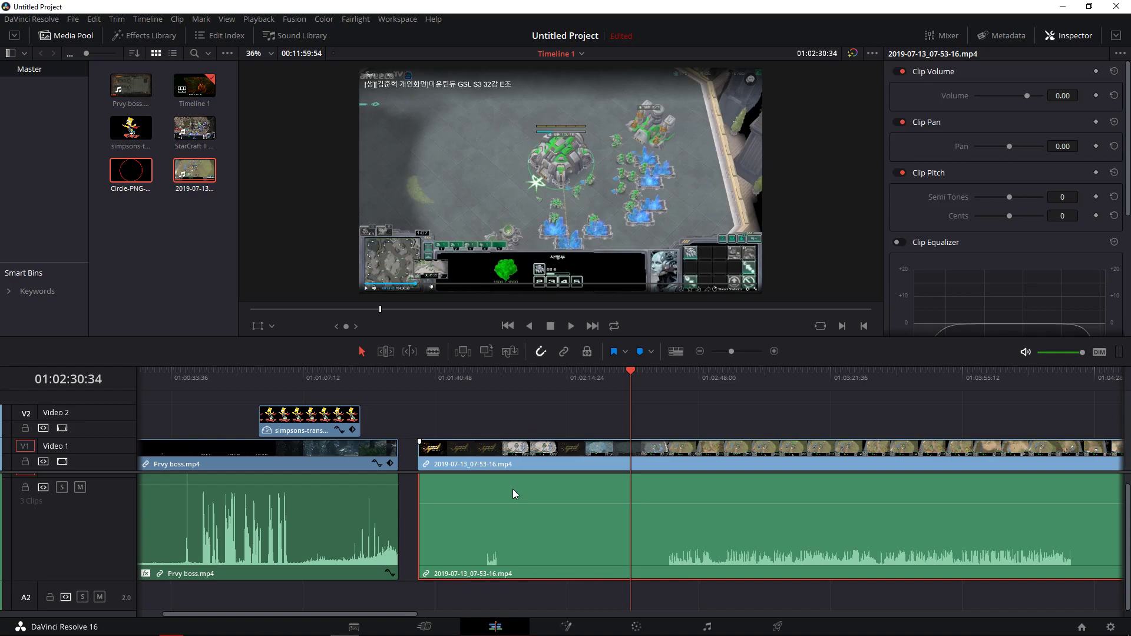
key(Delete)
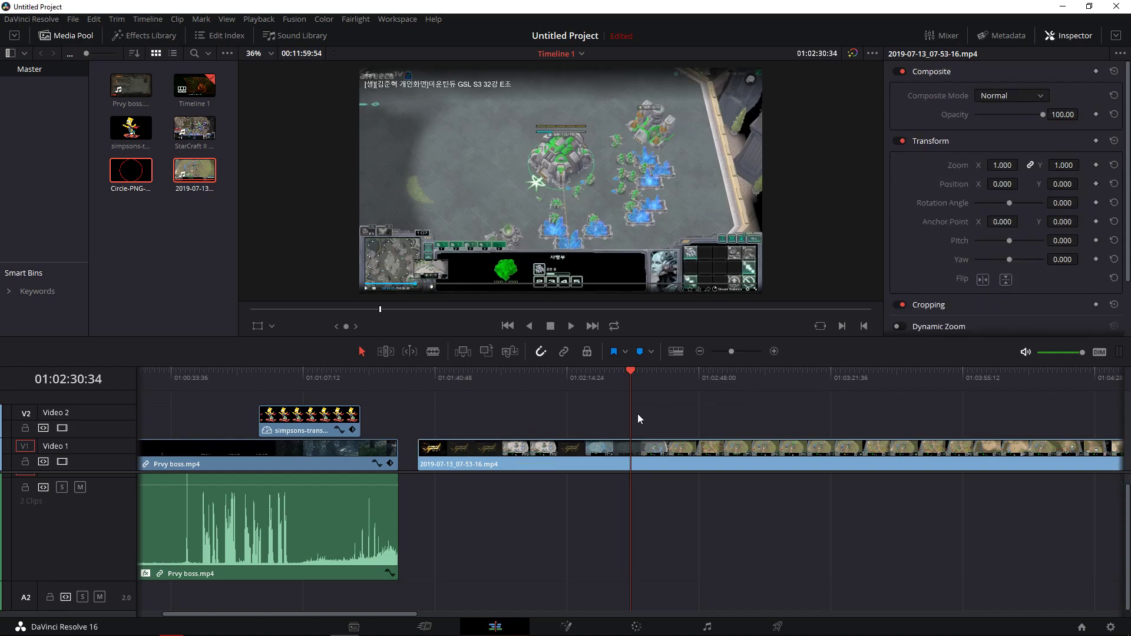
key(ctrl+z)
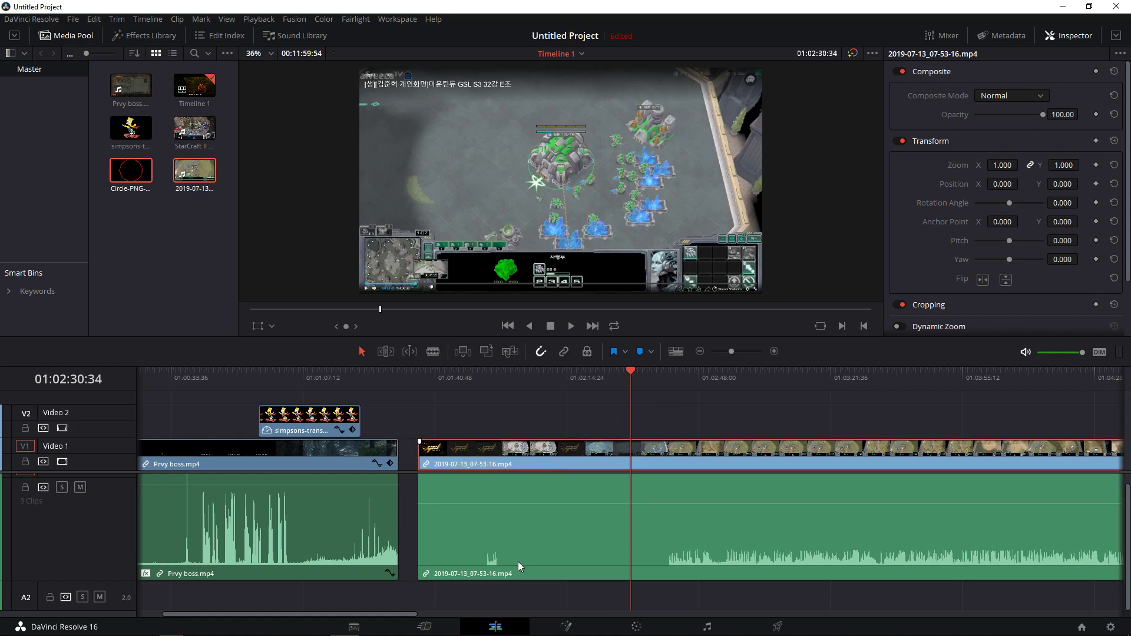
Switch selection between the 2019-07-13 clip's video and audio, then re-enable Linked Selection
click(518, 530)
click(530, 451)
click(523, 502)
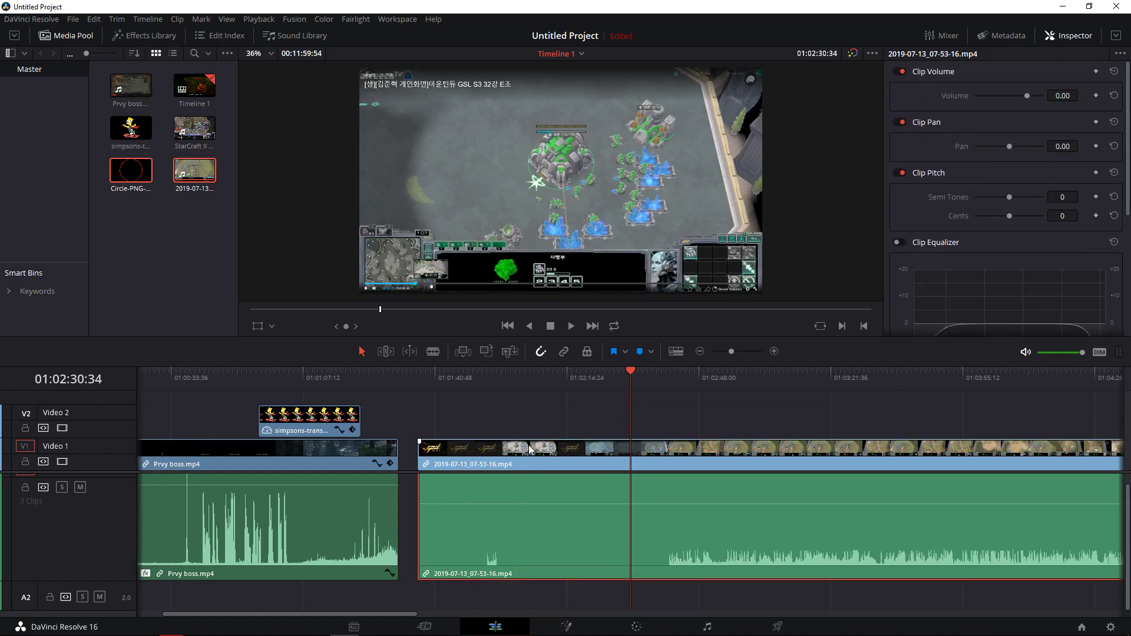
click(524, 450)
click(523, 502)
click(524, 452)
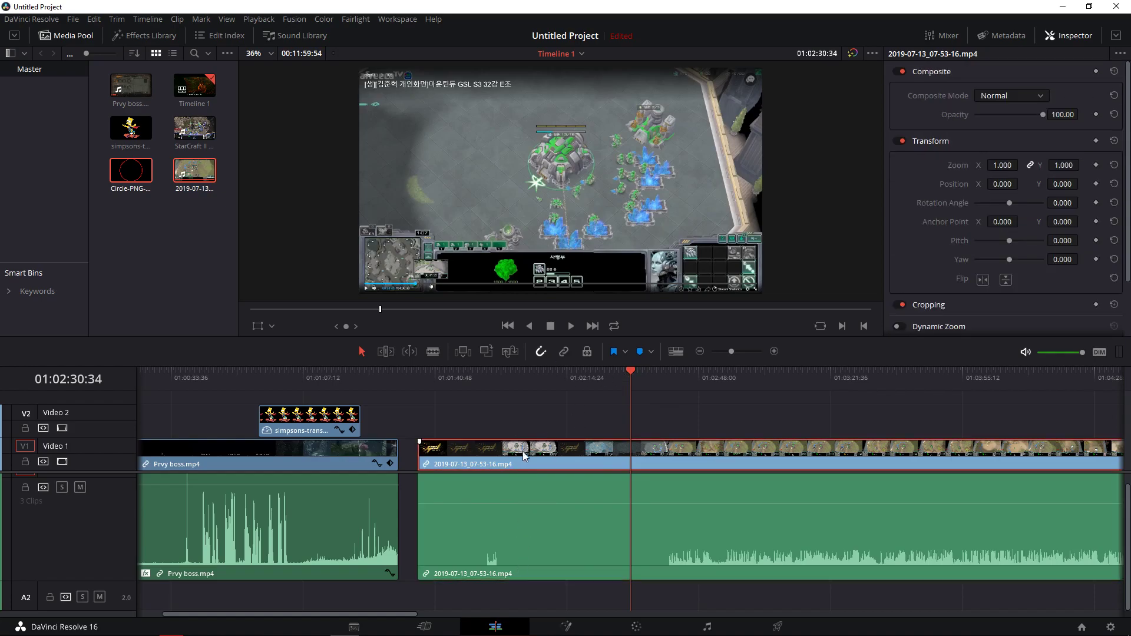
ctrl+click(502, 514)
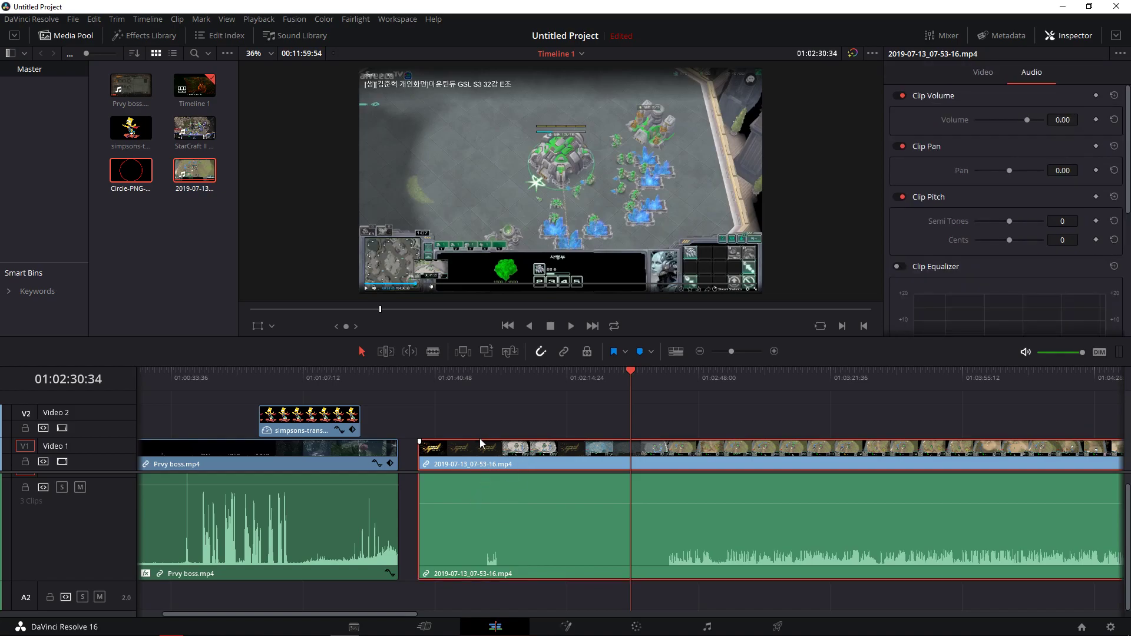
click(480, 451)
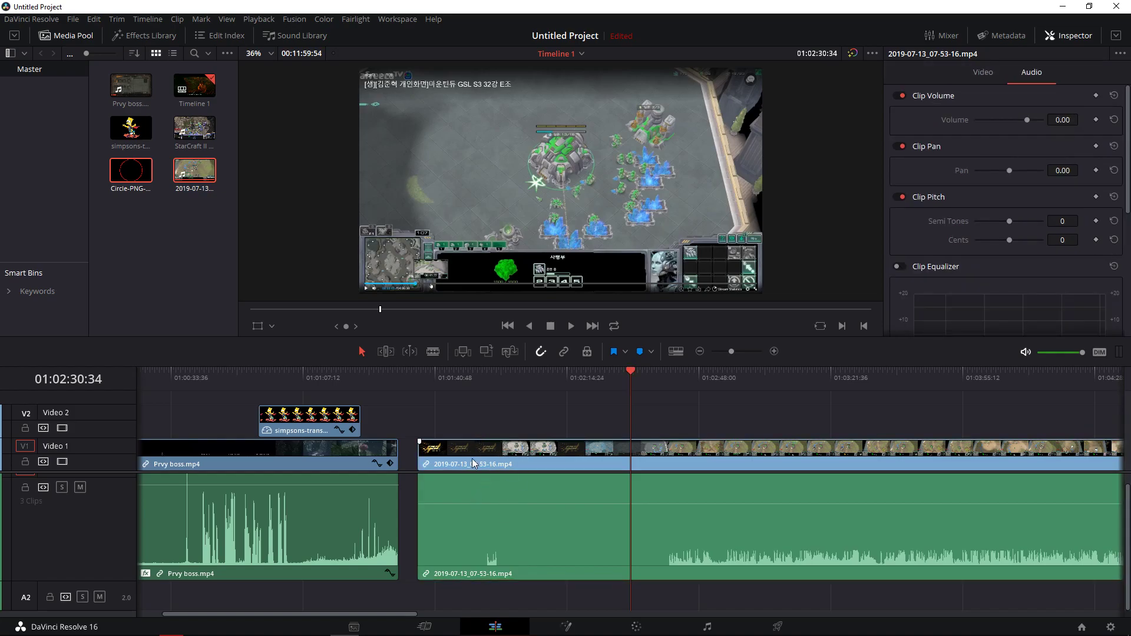
ctrl+click(472, 497)
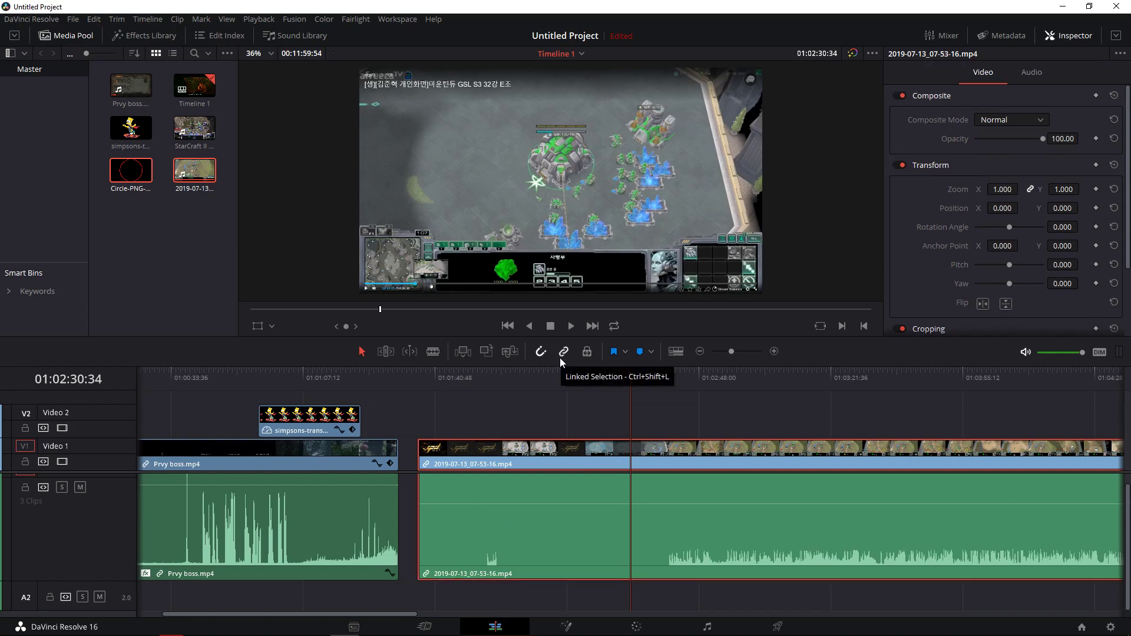
Deselect, then drag the linked 2019-07-13 clip right on V1/A1 as one unit
click(518, 424)
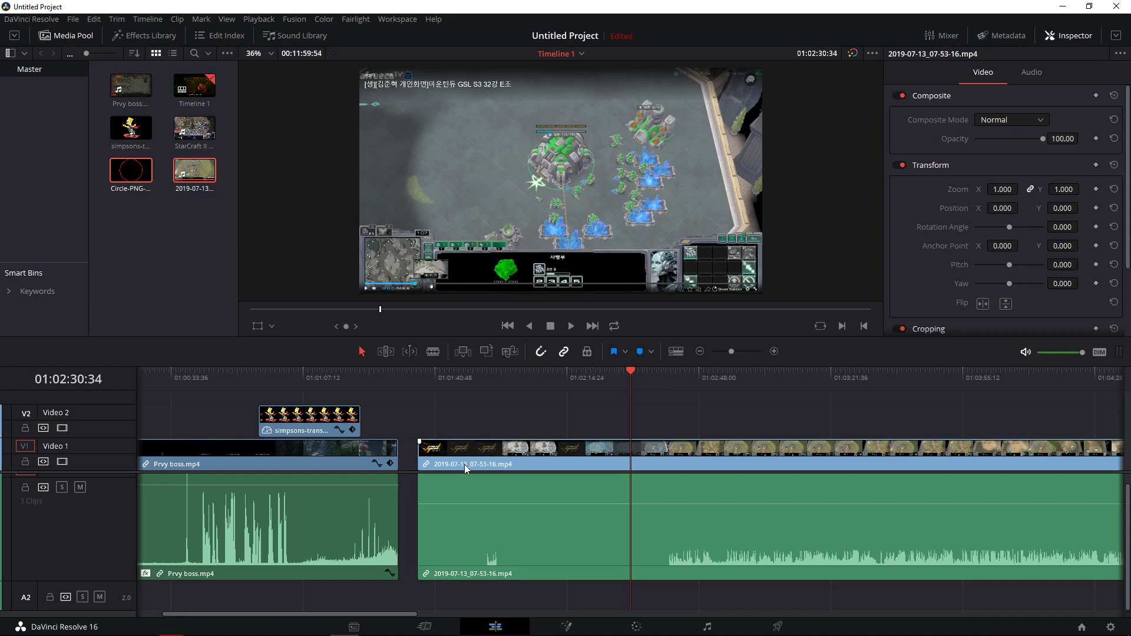
mouse_move(464, 464)
mouse_down()
mouse_move(543, 456)
mouse_move(514, 455)
mouse_up()
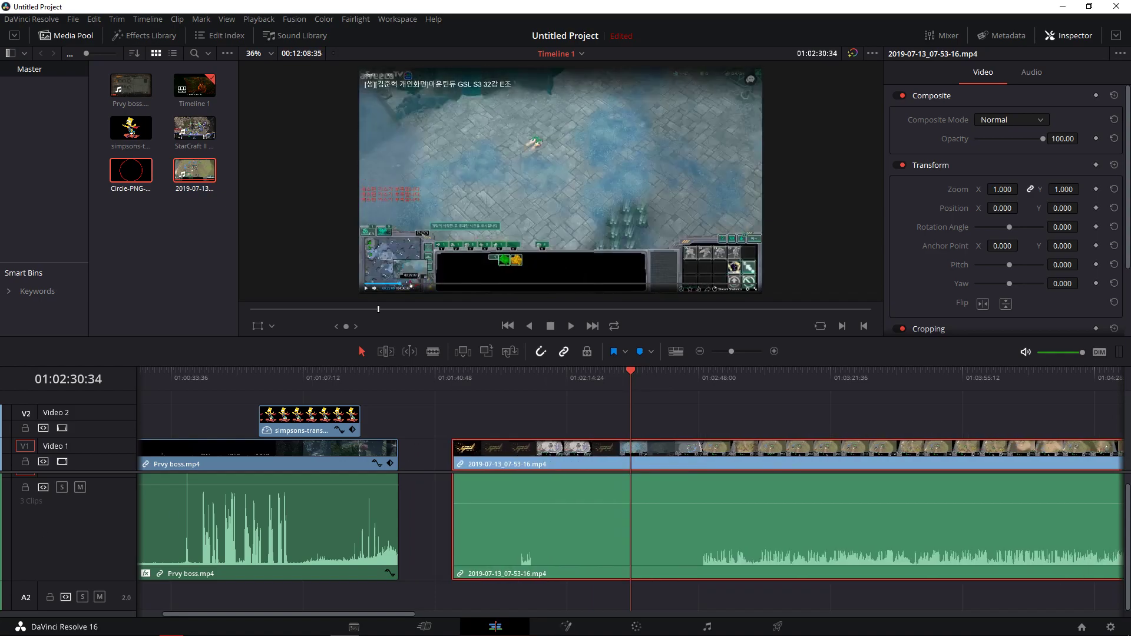